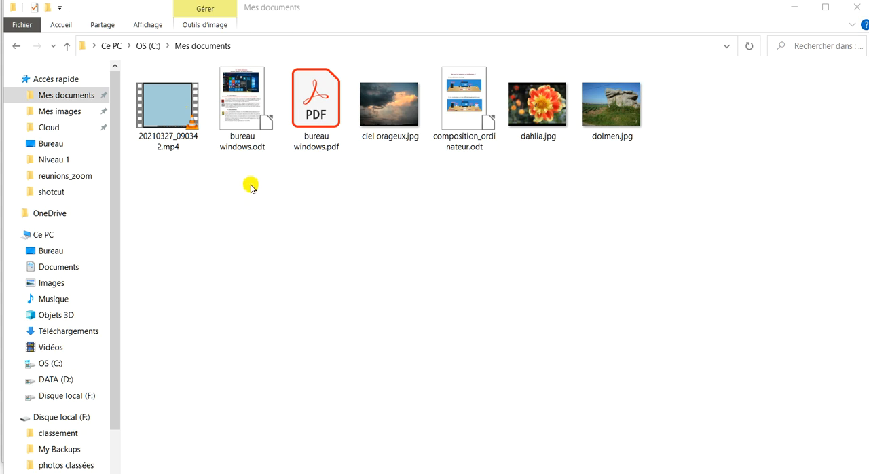
pyautogui.rightClick(303, 178)
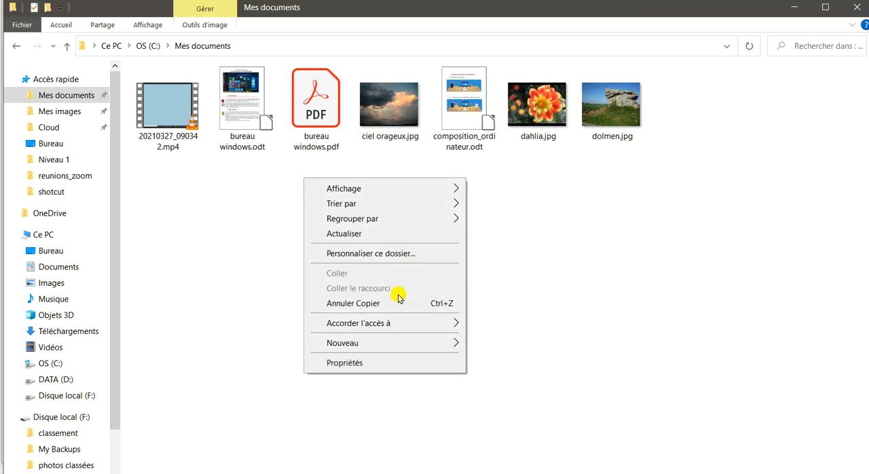
pyautogui.moveTo(371, 189)
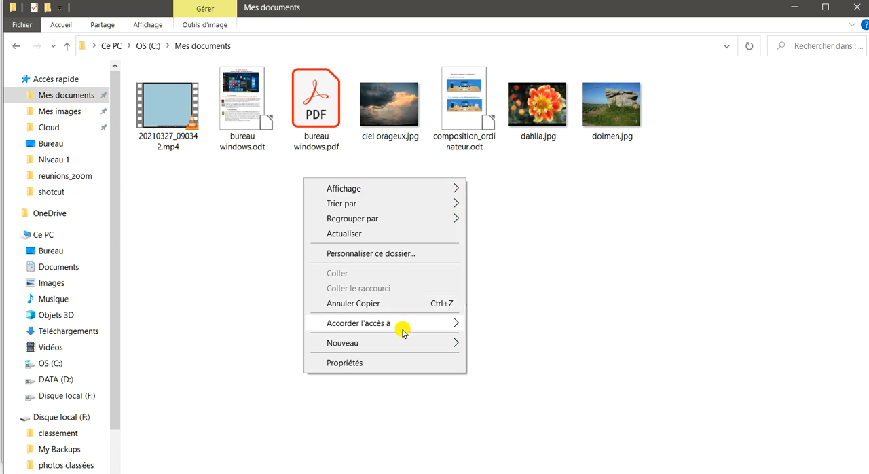
pyautogui.moveTo(338, 345)
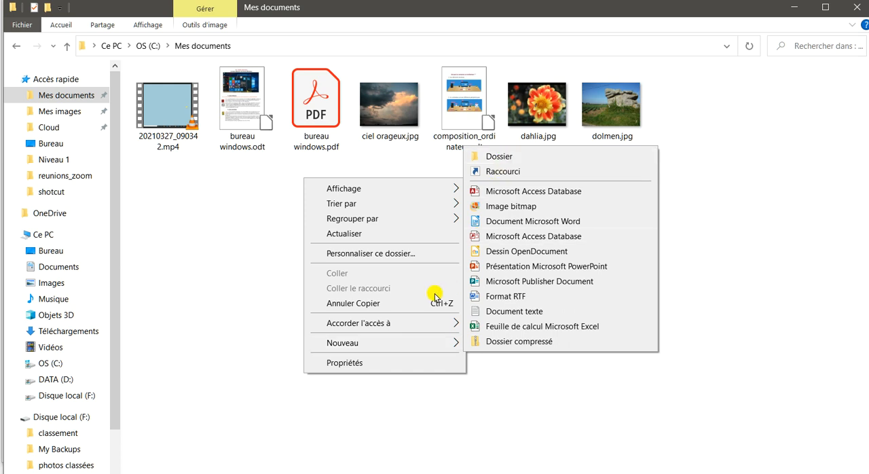
pyautogui.click(258, 229)
# Step: Create a new folder in Mes documents and name it videos
pyautogui.rightClick(295, 220)
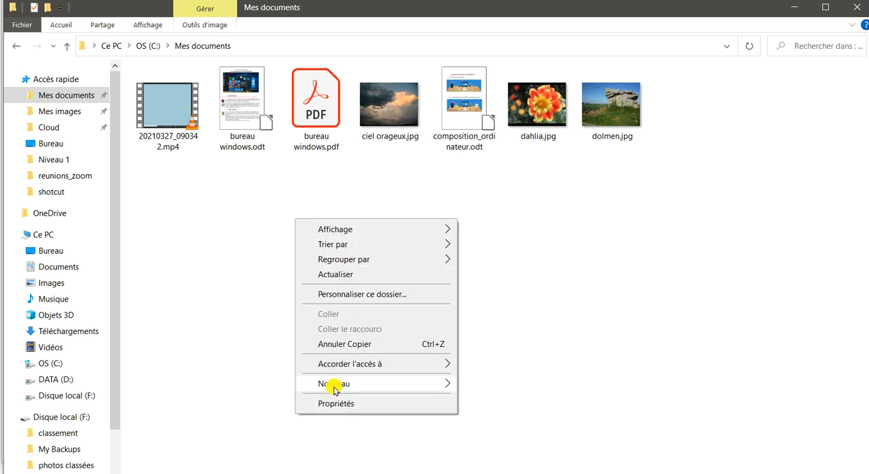
pyautogui.moveTo(332, 385)
pyautogui.click(492, 197)
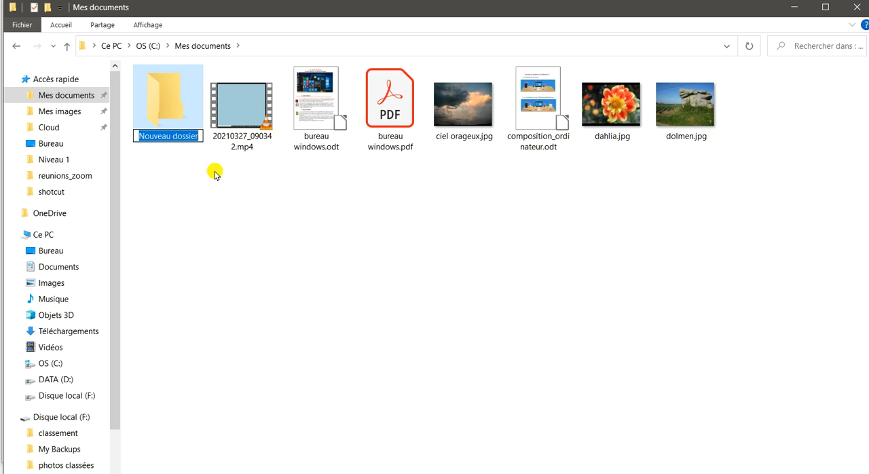
pyautogui.write('vi')
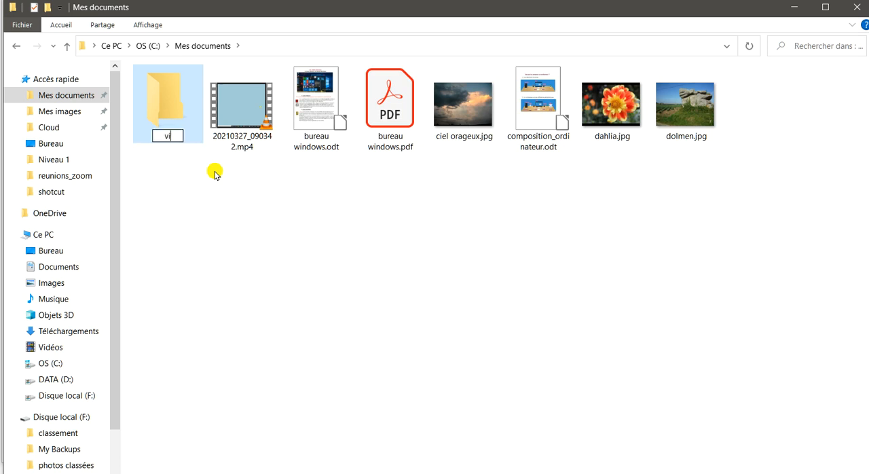
pyautogui.write('deos')
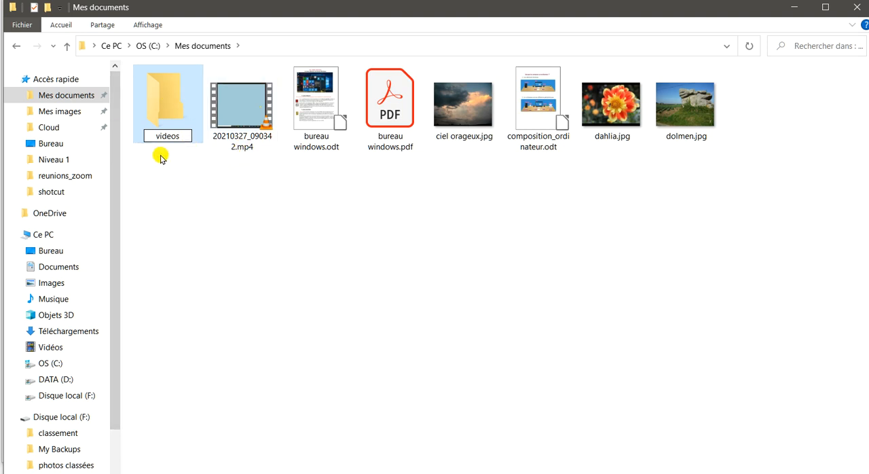
pyautogui.click(205, 165)
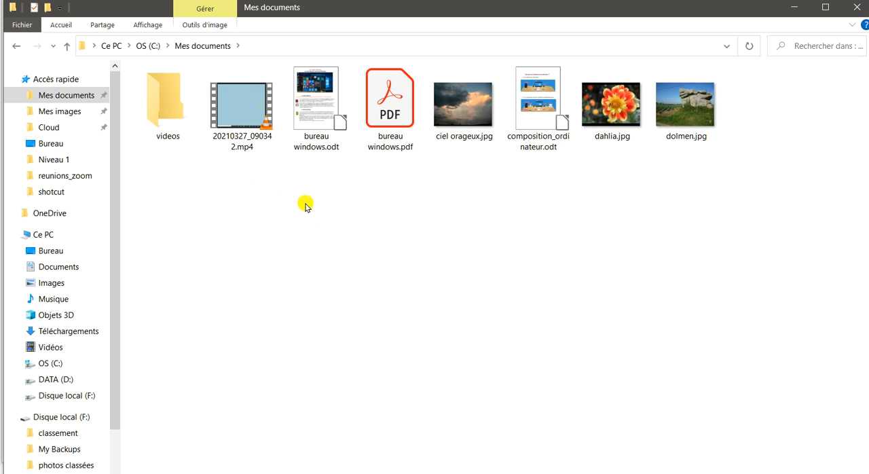
# Step: Create a second new folder in Mes documents, keeping its default name
pyautogui.rightClick(308, 163)
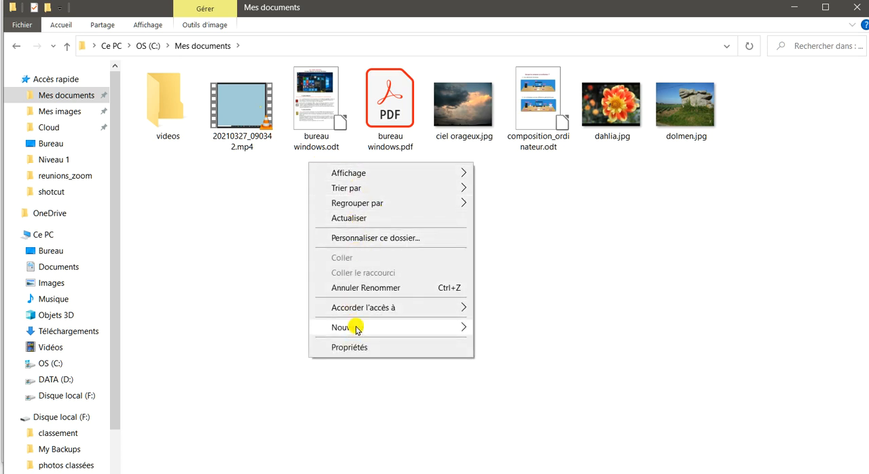
pyautogui.moveTo(355, 326)
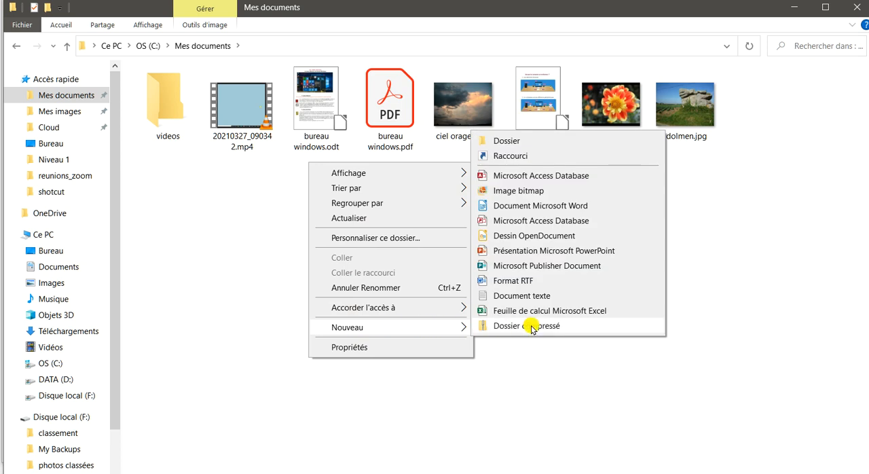
pyautogui.click(508, 141)
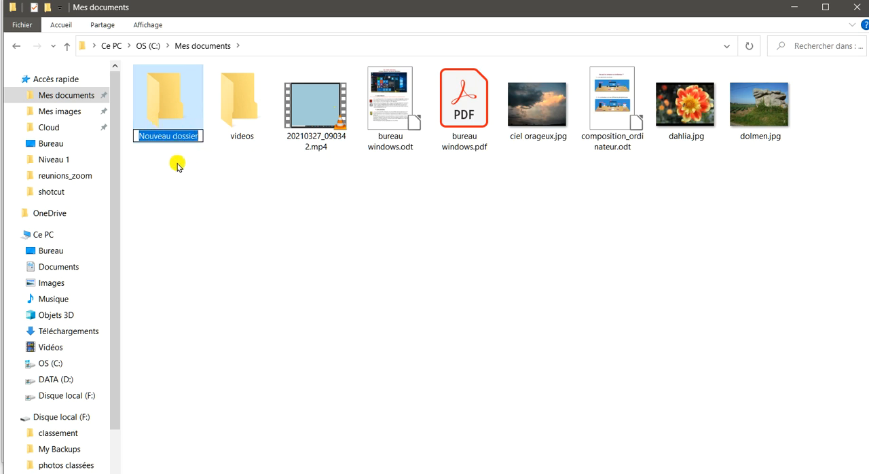
pyautogui.click(380, 262)
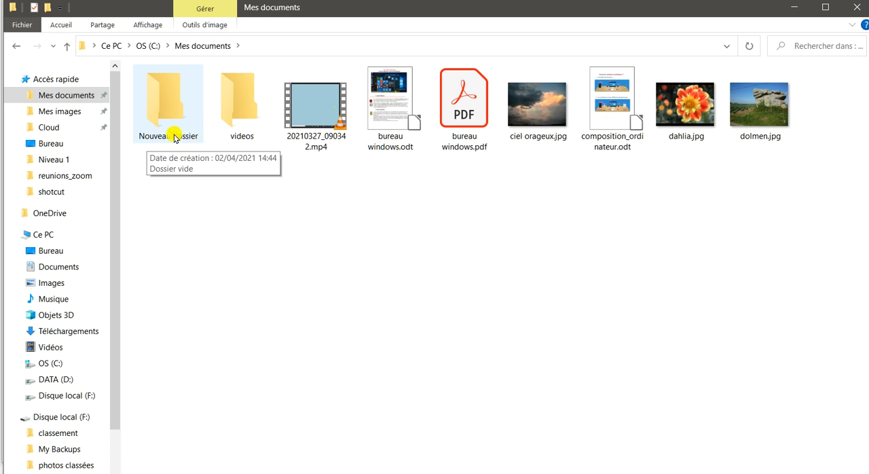
# Step: Rename the Nouveau dossier folder in Mes documents as images
pyautogui.rightClick(165, 98)
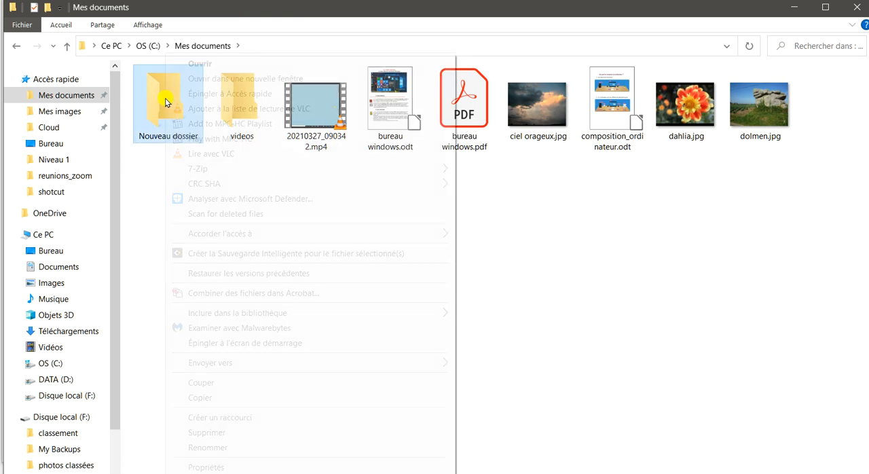
pyautogui.click(211, 448)
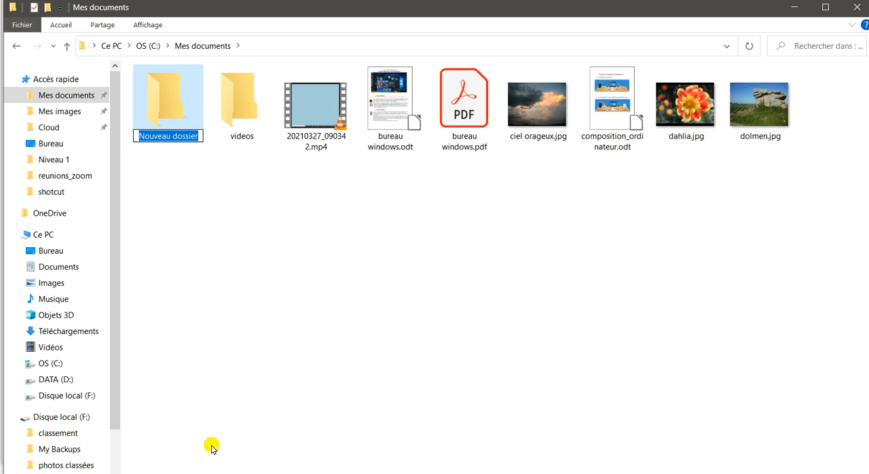
pyautogui.write('images')
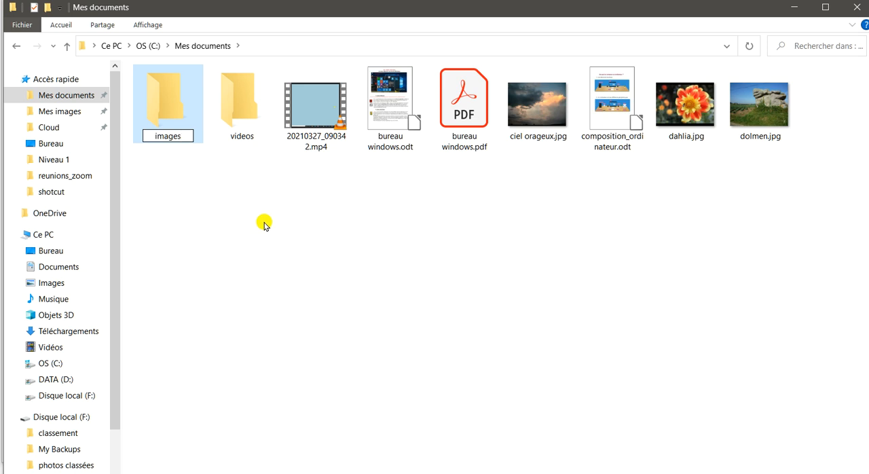
pyautogui.press('Return')
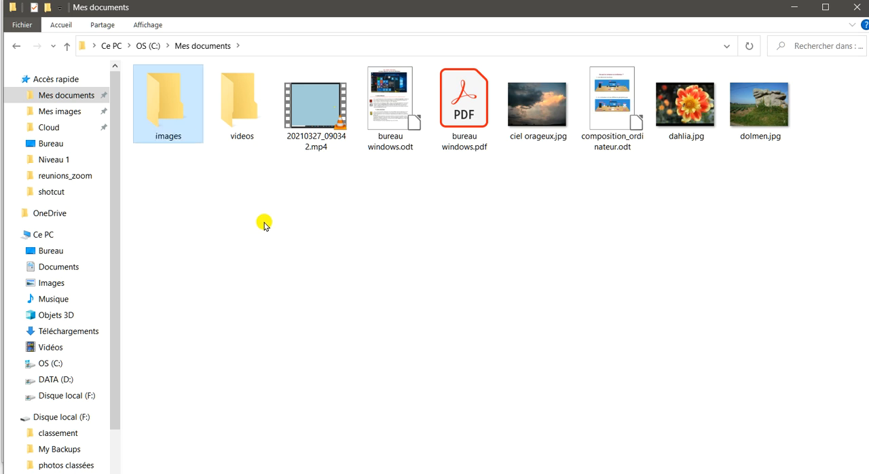
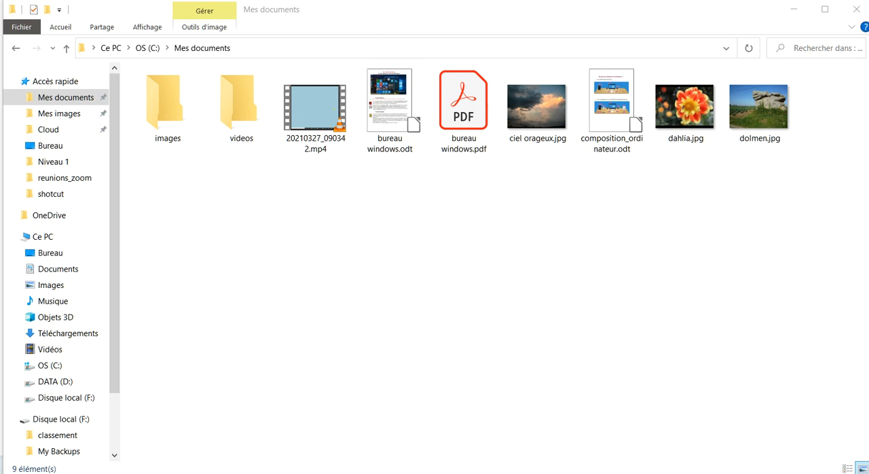
# Step: Create another new folder in Mes documents and name it exercices
pyautogui.hotkey('ctrl', 'shift', 'n')
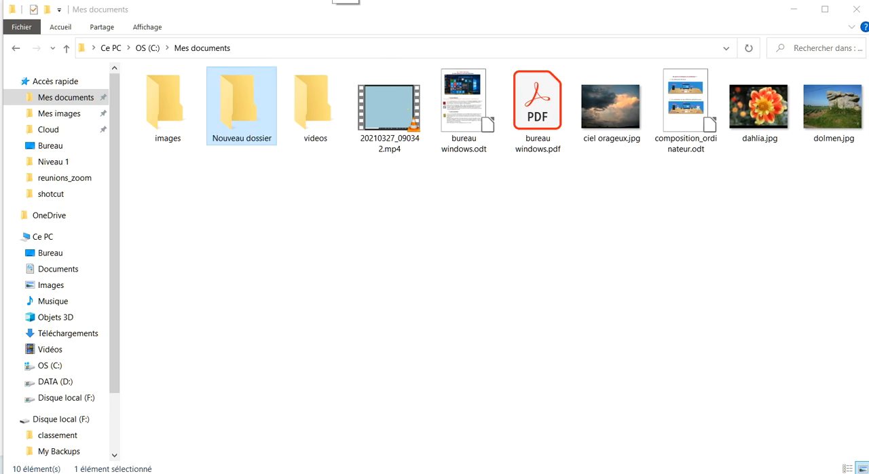
pyautogui.click(258, 119)
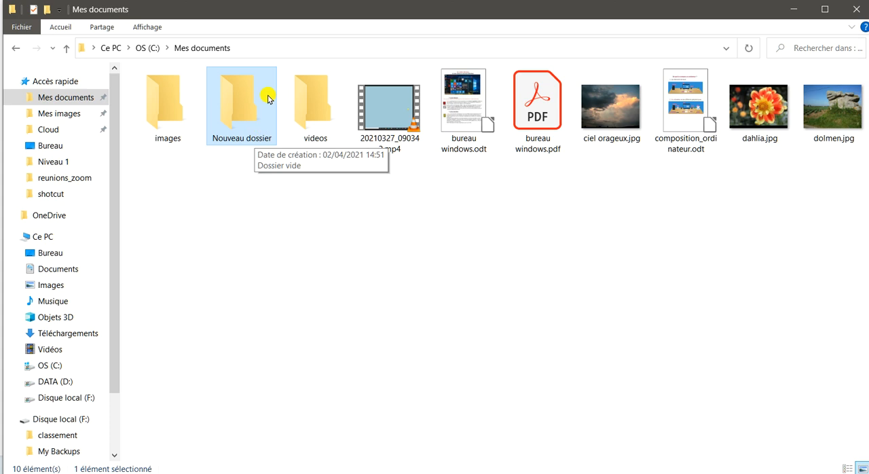
pyautogui.click(332, 1)
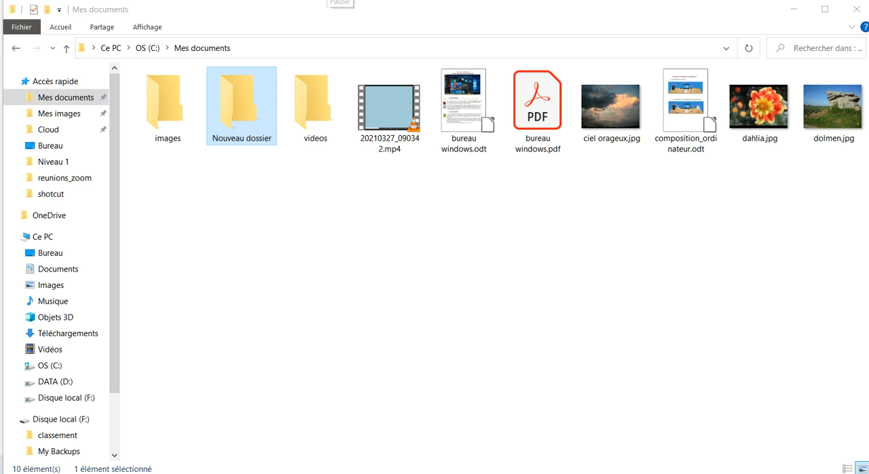
pyautogui.rightClick(245, 137)
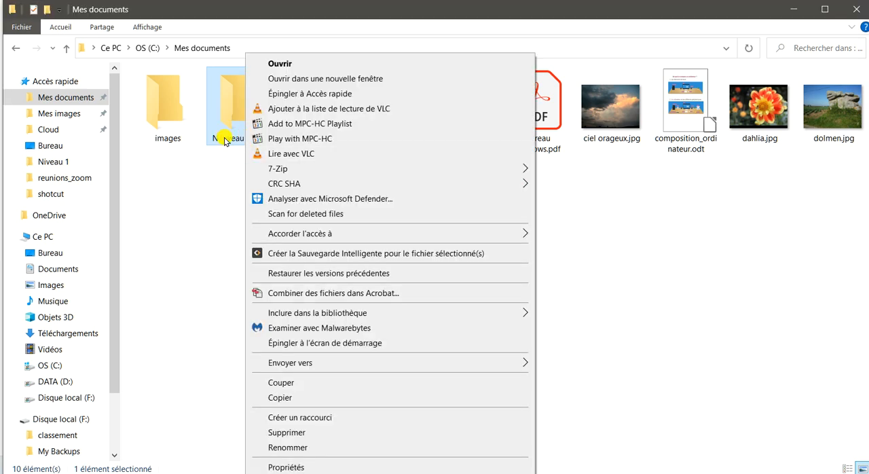
pyautogui.click(222, 137)
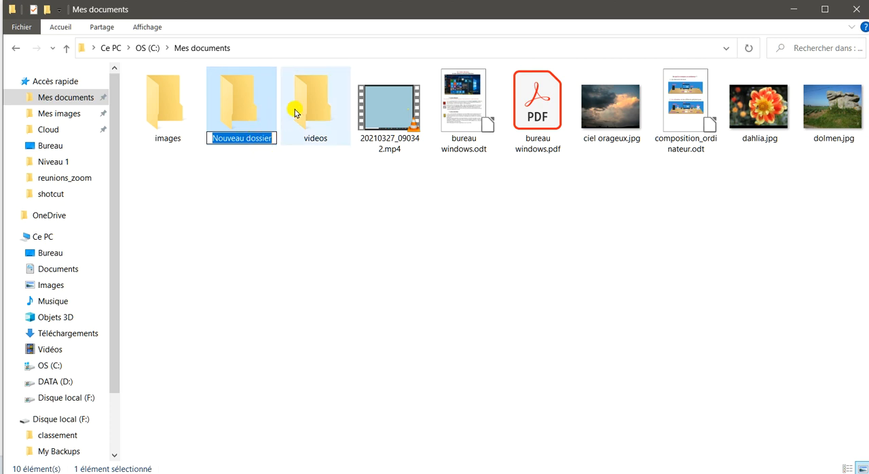
pyautogui.write('exercices')
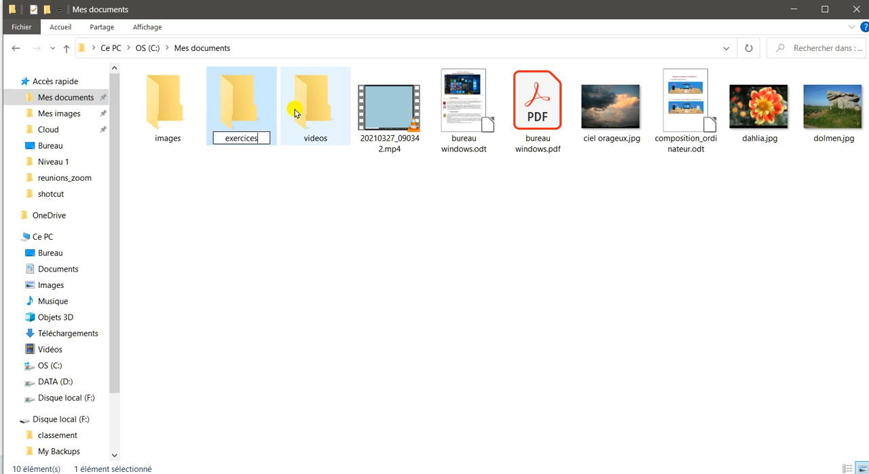
pyautogui.press('Return')
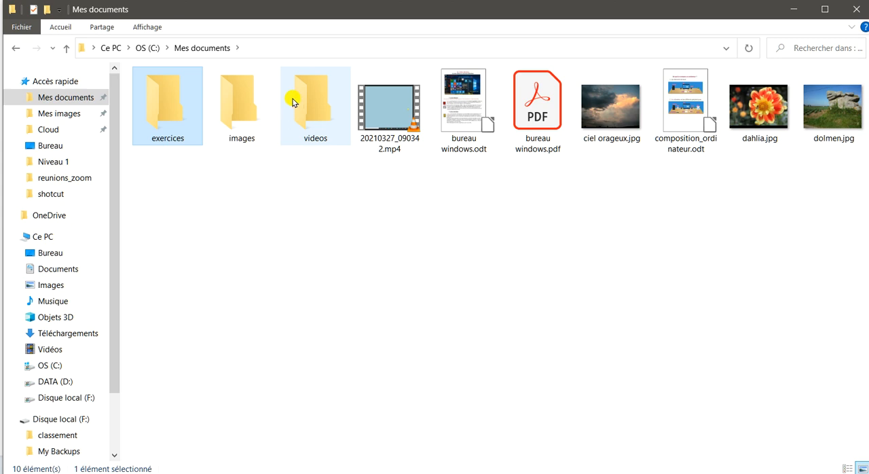
pyautogui.click(233, 179)
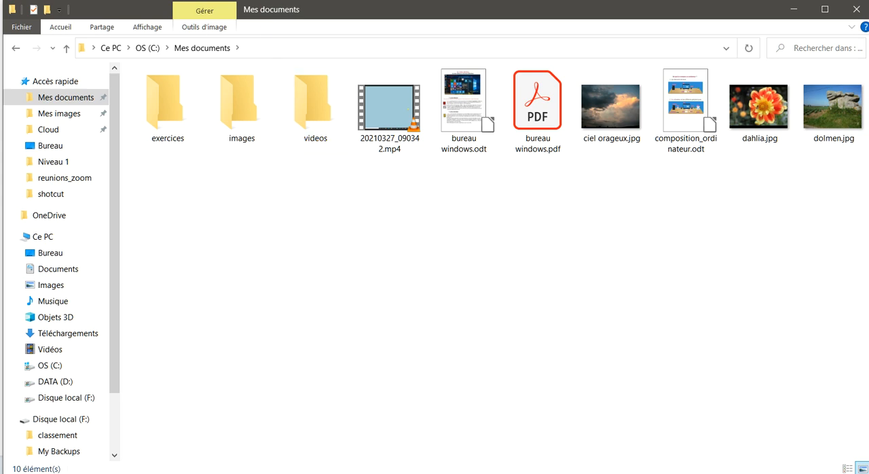
# Step: Create a new folder in Mes documents named audio
pyautogui.rightClick(273, 181)
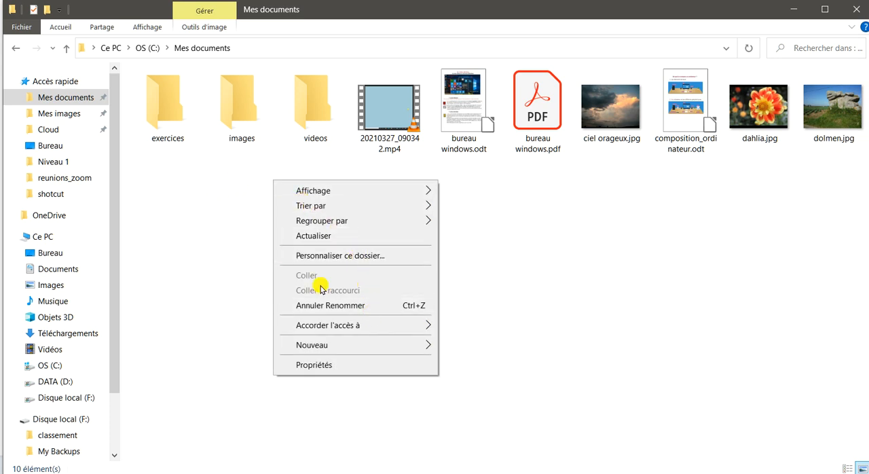
pyautogui.moveTo(324, 346)
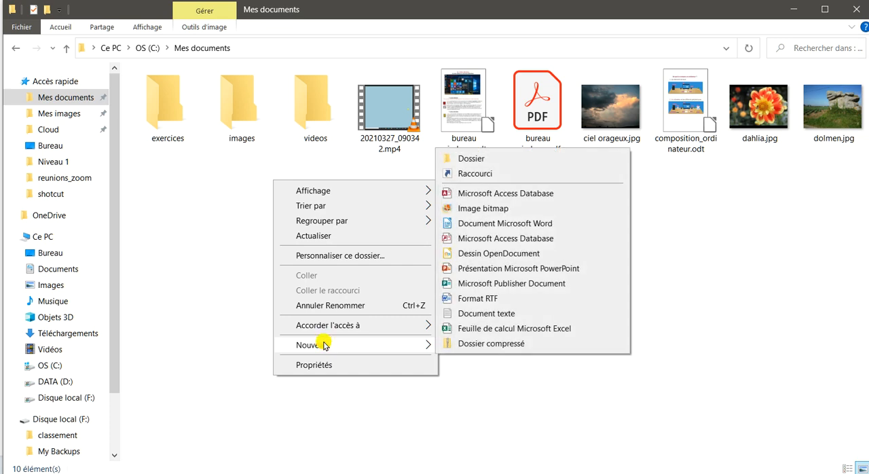
pyautogui.click(464, 158)
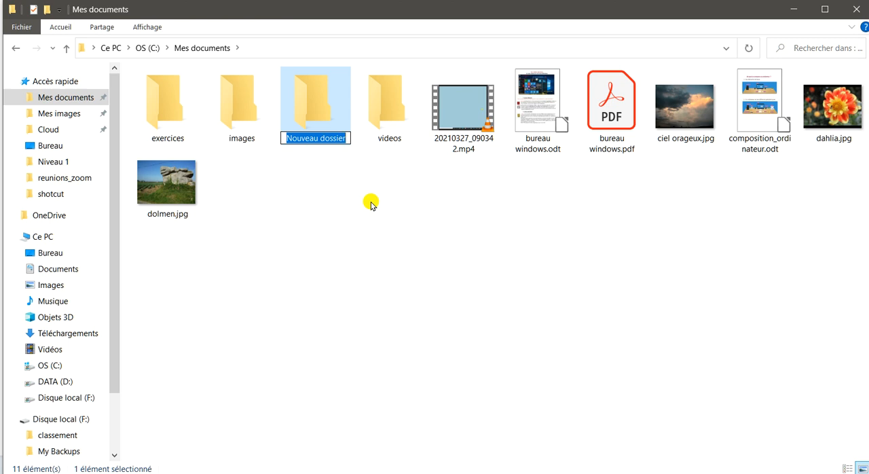
pyautogui.write('audio')
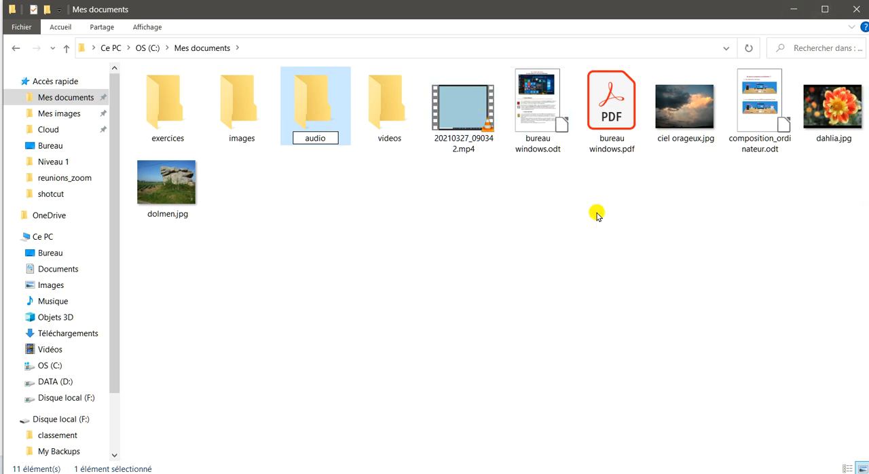
pyautogui.click(376, 204)
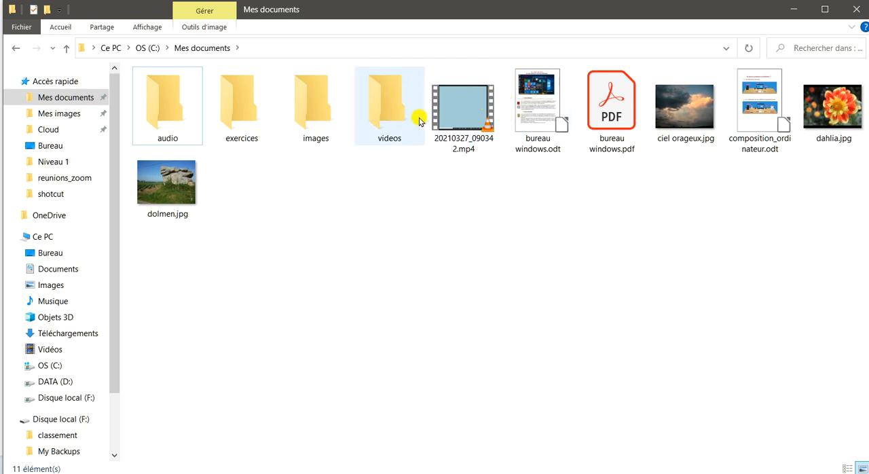
# Step: Move the video file 20210327_090342.mp4 into the videos folder
pyautogui.moveTo(468, 156)
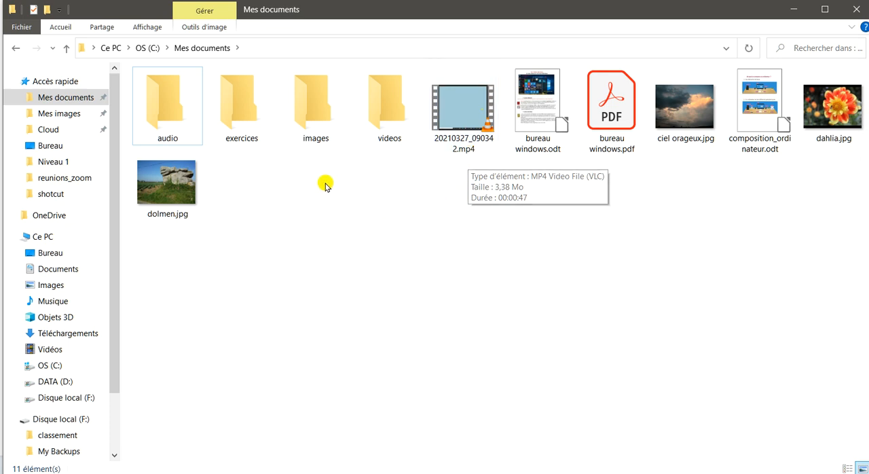
pyautogui.moveTo(466, 108)
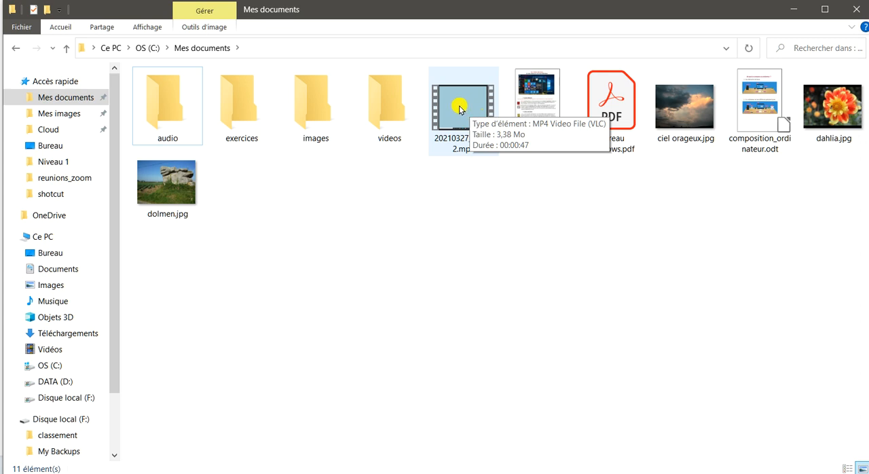
pyautogui.click(473, 109)
pyautogui.moveTo(473, 108); pyautogui.dragTo(401, 118)
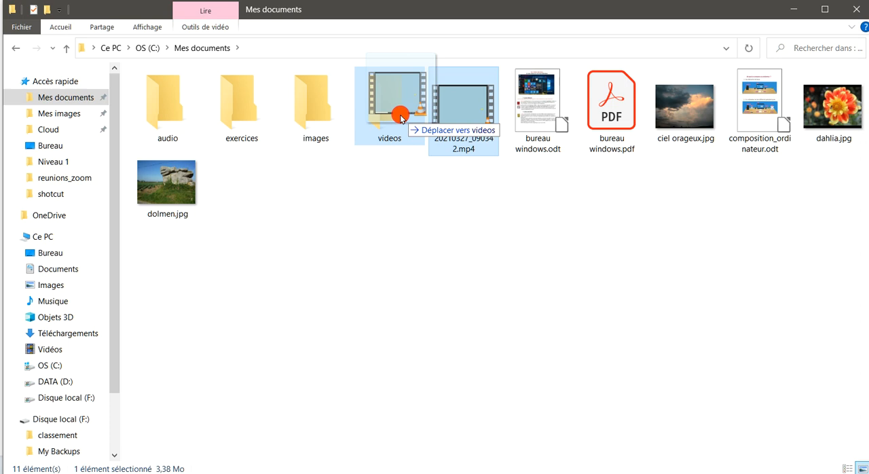
pyautogui.moveTo(401, 119); pyautogui.dragTo(402, 119)
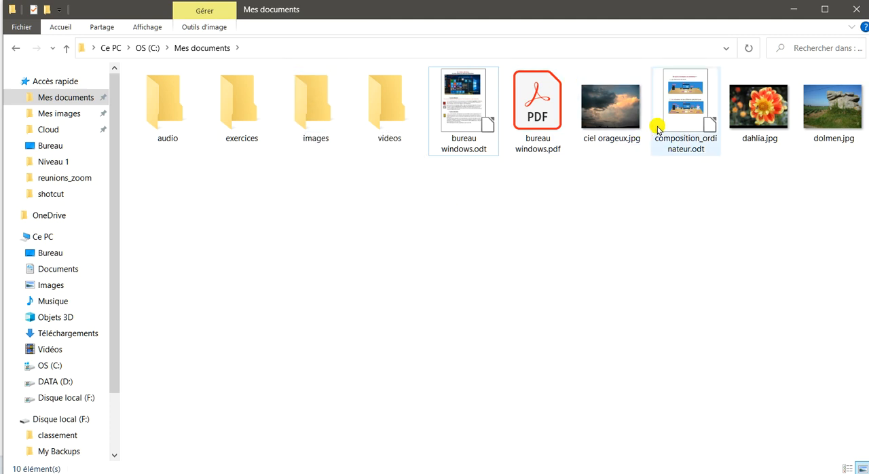
# Step: Move the pictures ciel orageux.jpg, dahlia.jpg and dolmen.jpg into the images folder
pyautogui.click(608, 109)
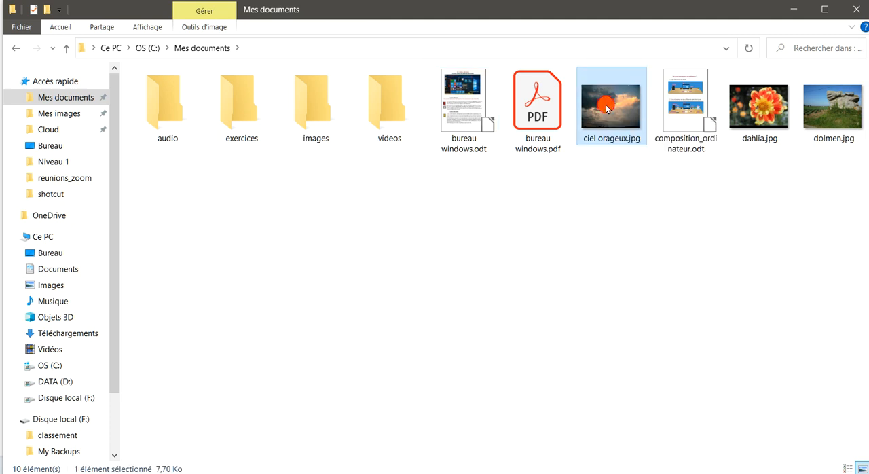
pyautogui.moveTo(608, 109); pyautogui.dragTo(318, 118)
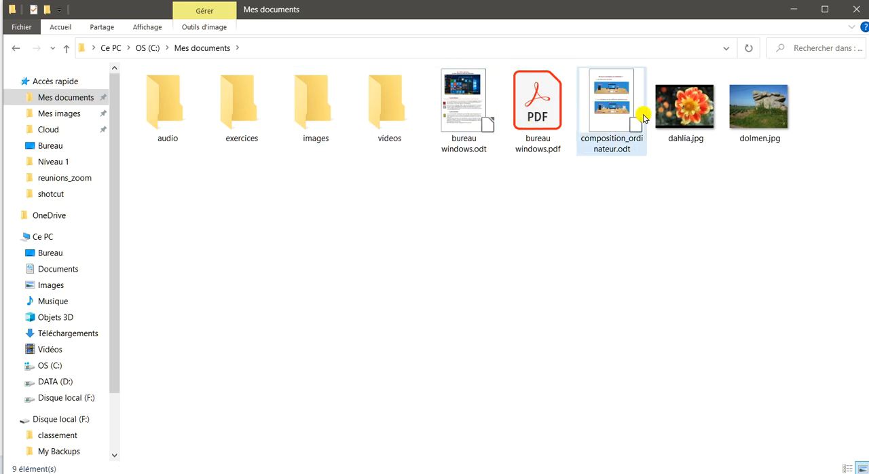
pyautogui.click(696, 116)
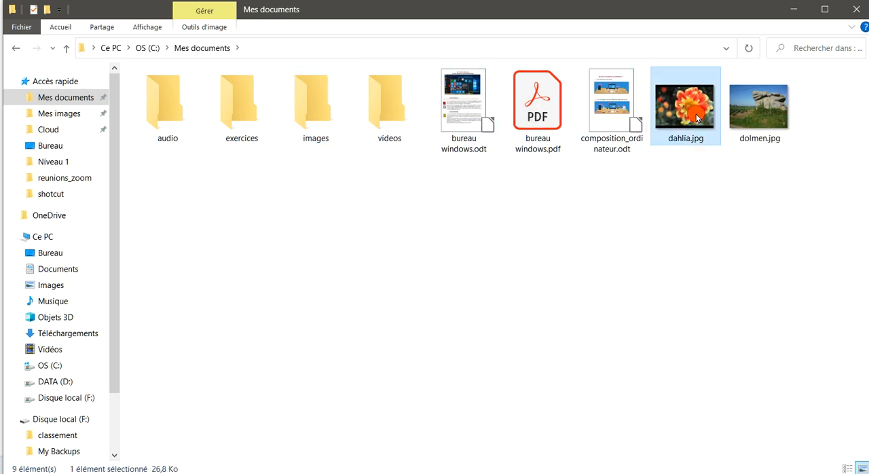
pyautogui.moveTo(696, 117); pyautogui.dragTo(319, 120)
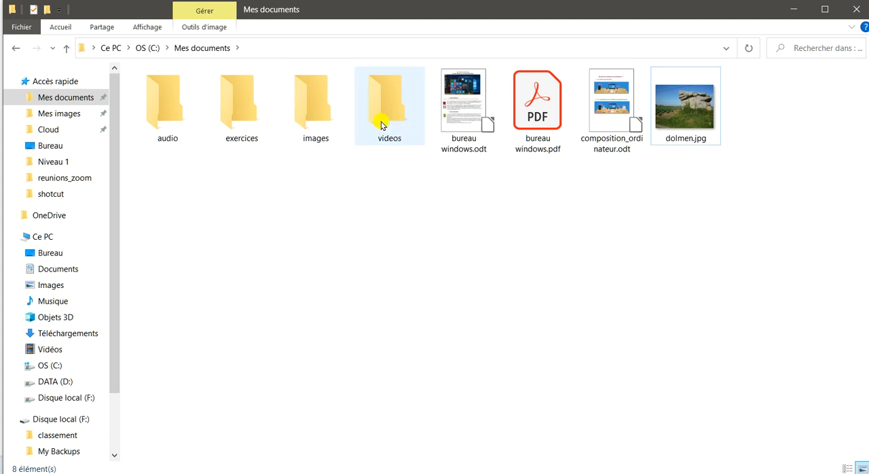
pyautogui.click(700, 111)
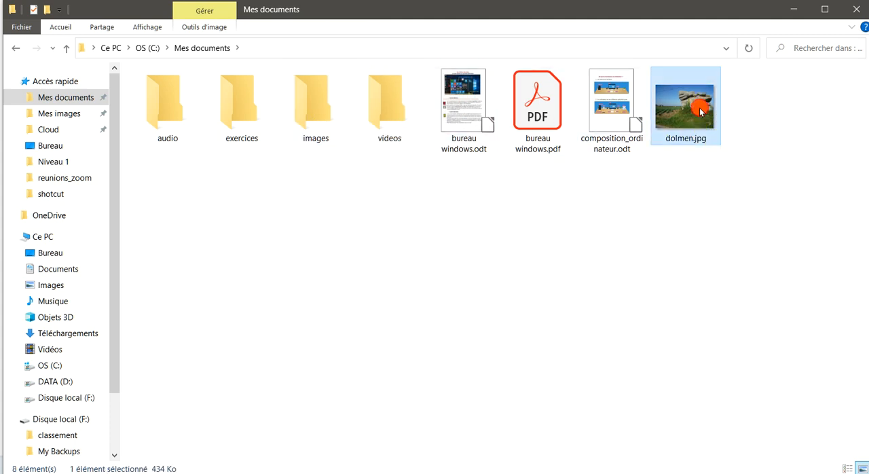
pyautogui.moveTo(700, 111); pyautogui.dragTo(317, 119)
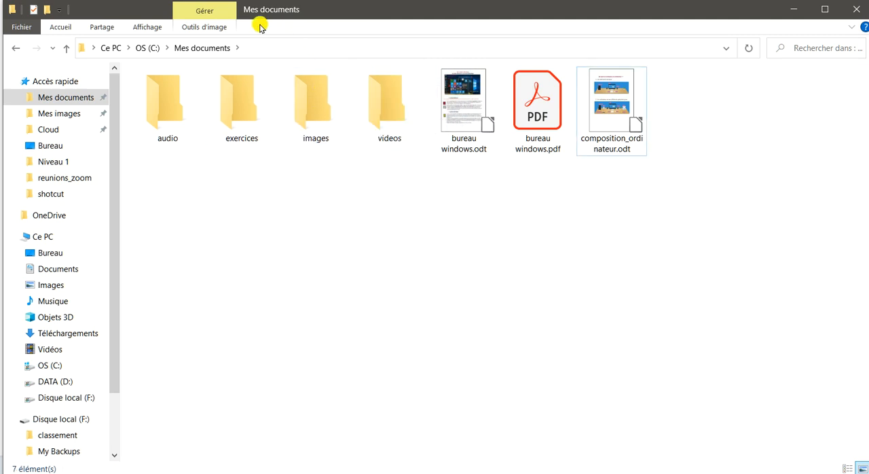
# Step: Check the contents of the audio and exercices folders, returning to Mes documents, and inspect the images and videos folders
pyautogui.doubleClick(167, 109)
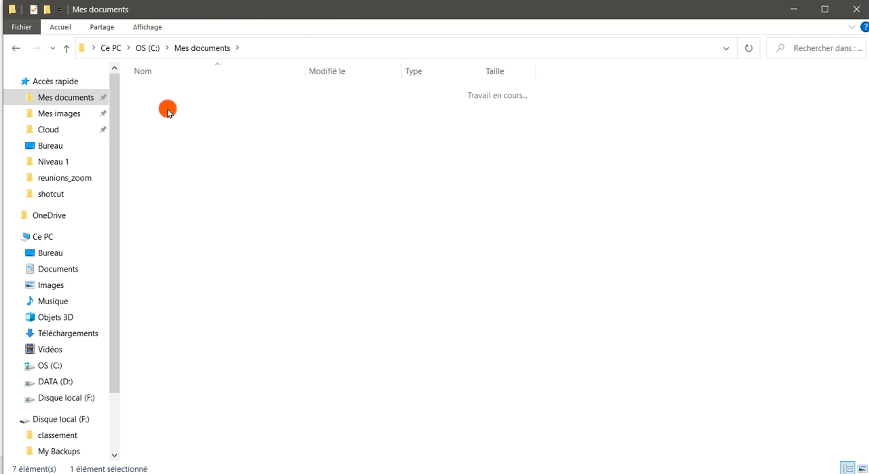
pyautogui.click(16, 49)
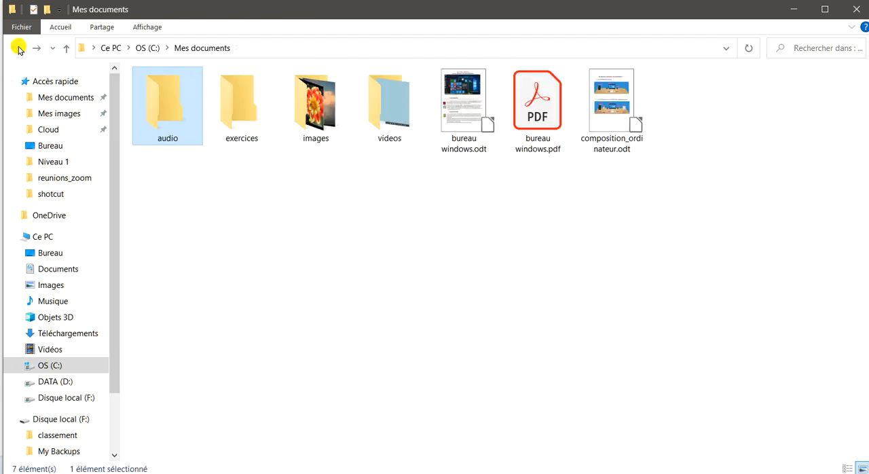
pyautogui.click(233, 116)
pyautogui.doubleClick(234, 115)
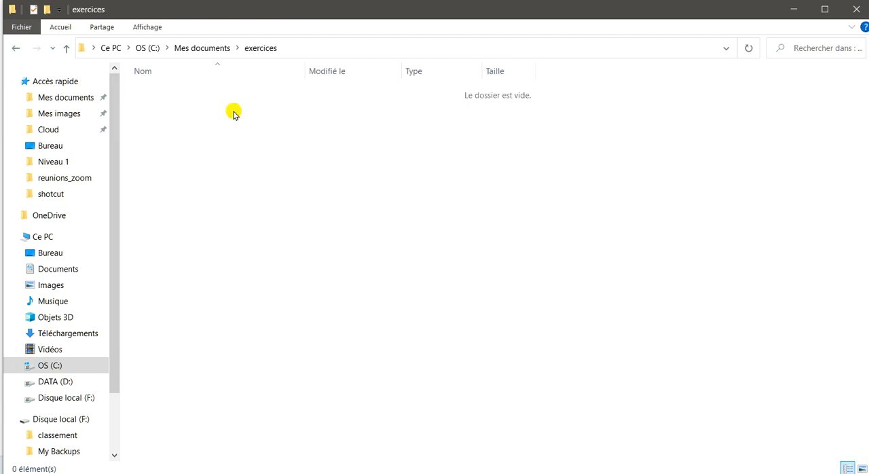
pyautogui.click(15, 48)
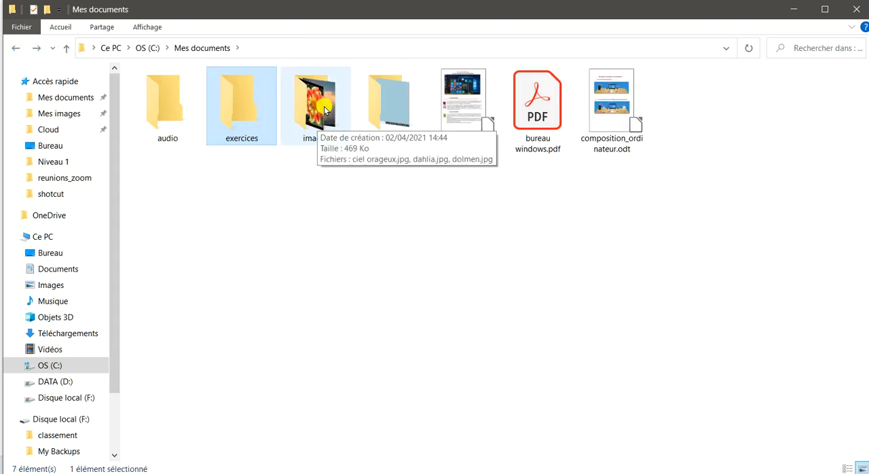
pyautogui.moveTo(406, 142)
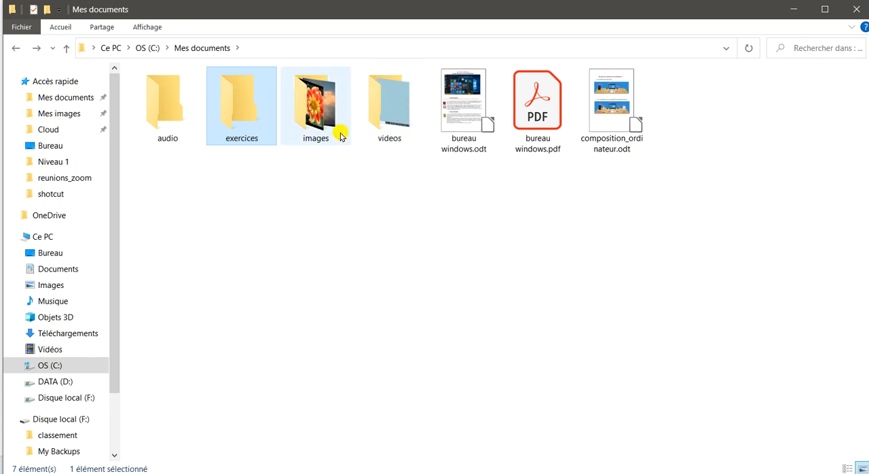
pyautogui.moveTo(317, 129)
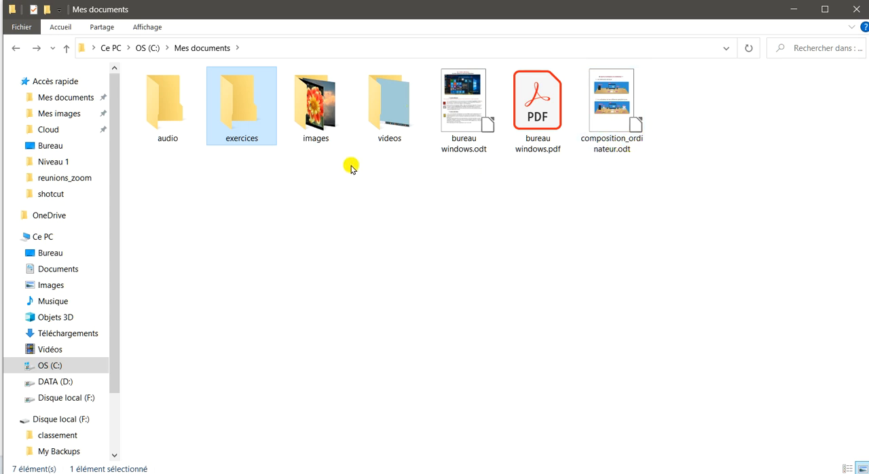
# Step: Create a new folder in Mes documents named textes
pyautogui.rightClick(265, 205)
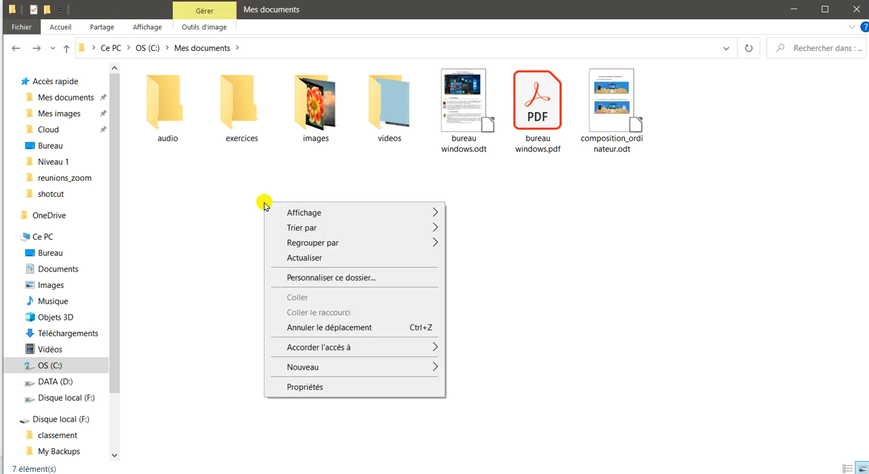
pyautogui.click(670, 184)
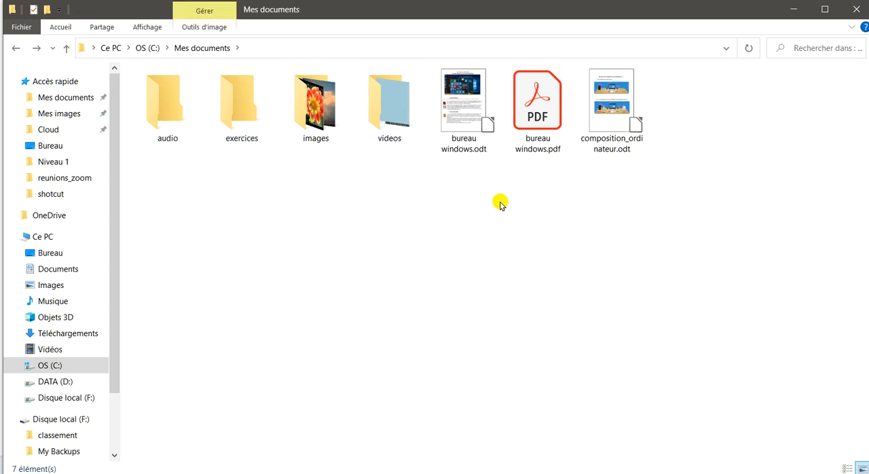
pyautogui.rightClick(459, 189)
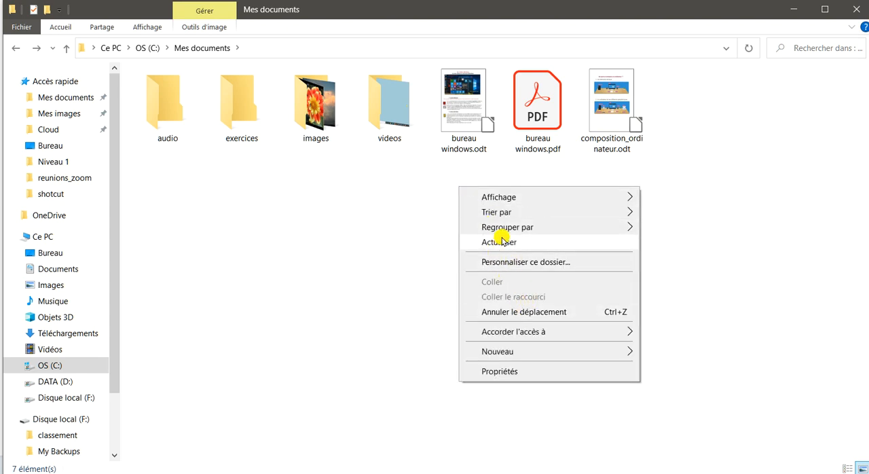
pyautogui.moveTo(618, 349)
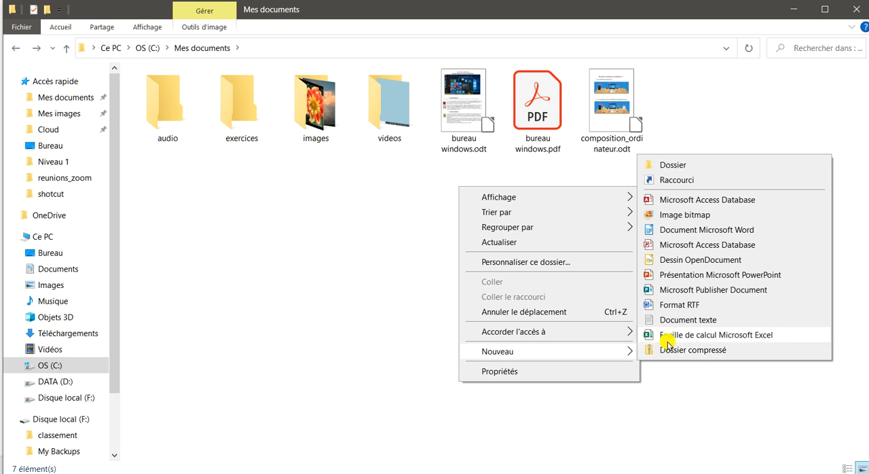
pyautogui.click(673, 165)
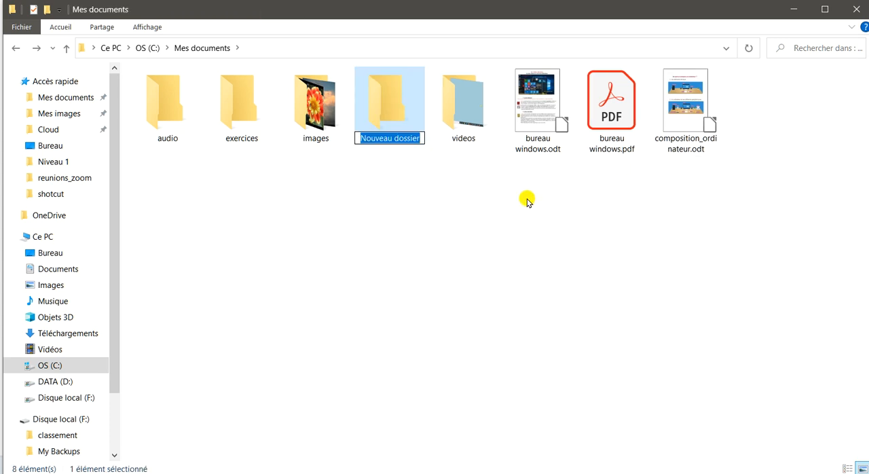
pyautogui.write('textes')
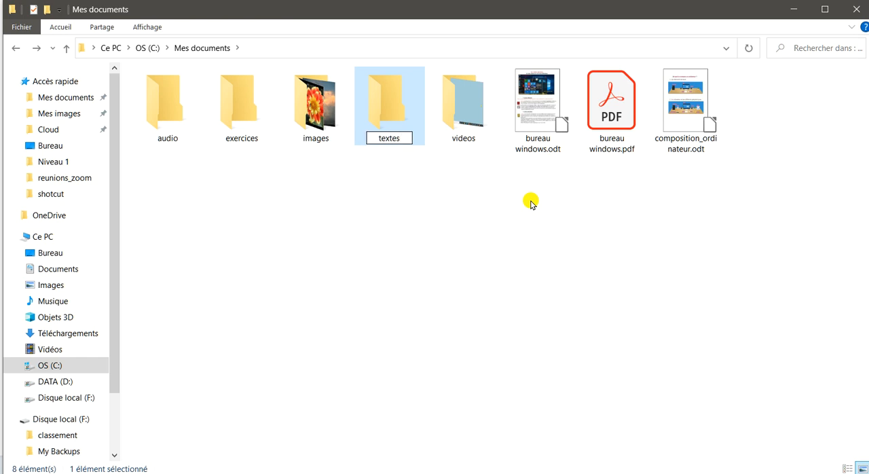
pyautogui.press('Return')
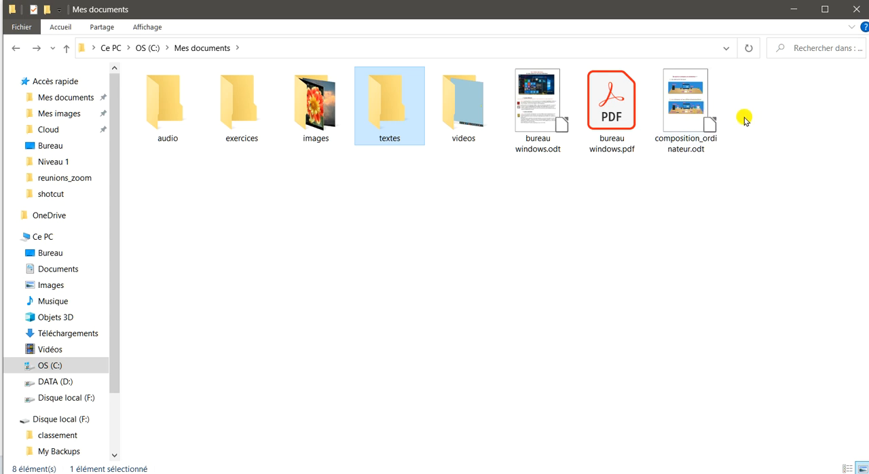
# Step: Move composition_ordinateur.odt, bureau windows.pdf and bureau windows.odt into the textes folder, then check its contents and return to Mes documents
pyautogui.click(687, 107)
pyautogui.moveTo(687, 107); pyautogui.dragTo(392, 124)
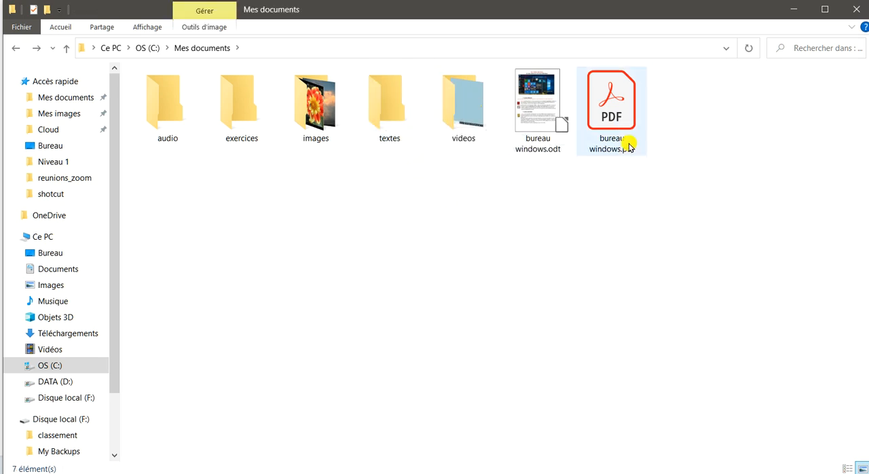
pyautogui.moveTo(609, 102); pyautogui.dragTo(384, 129)
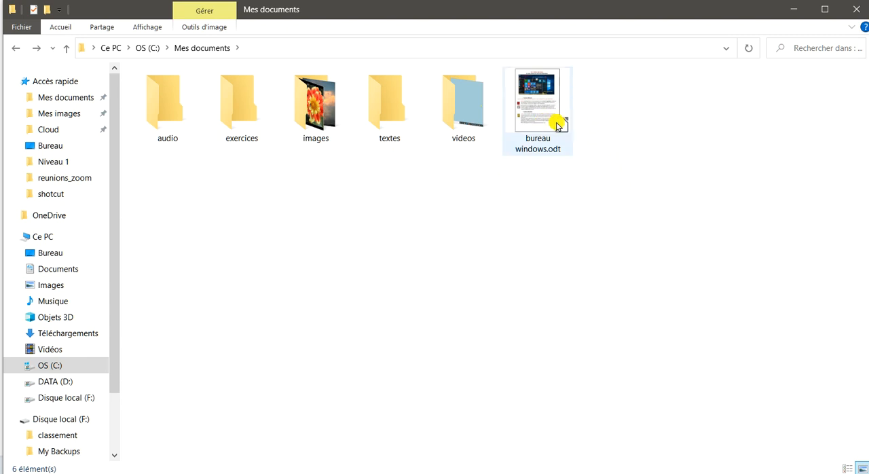
pyautogui.moveTo(547, 132); pyautogui.dragTo(393, 138)
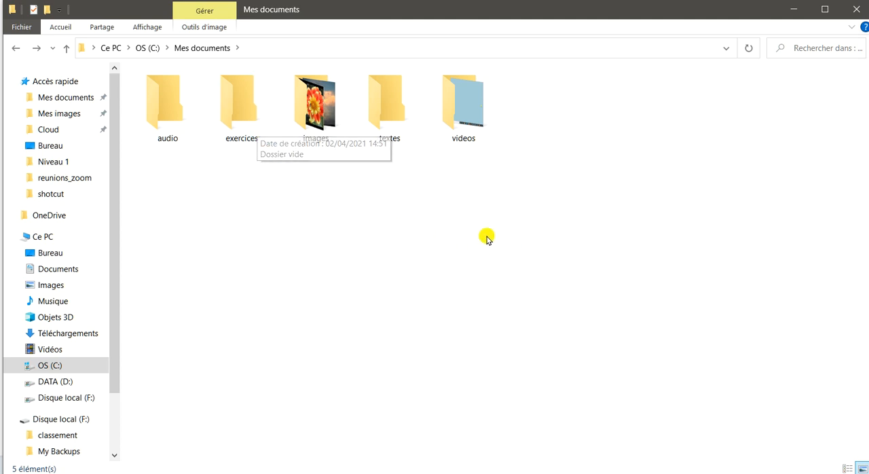
pyautogui.doubleClick(398, 122)
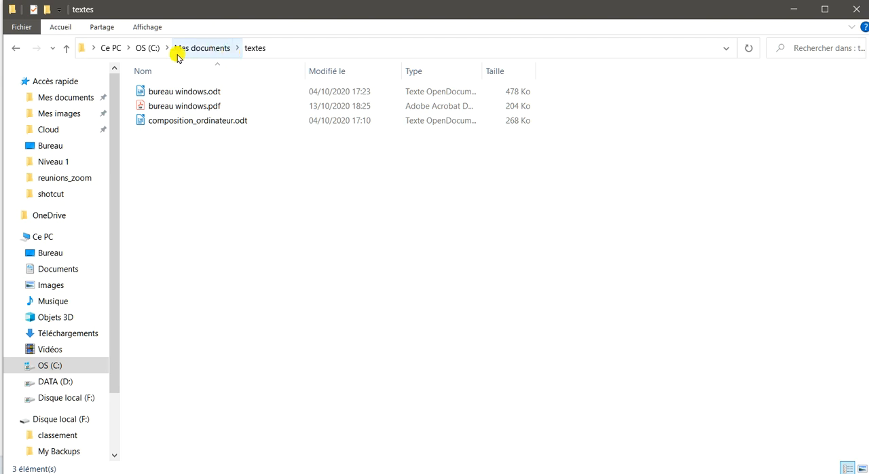
pyautogui.click(17, 52)
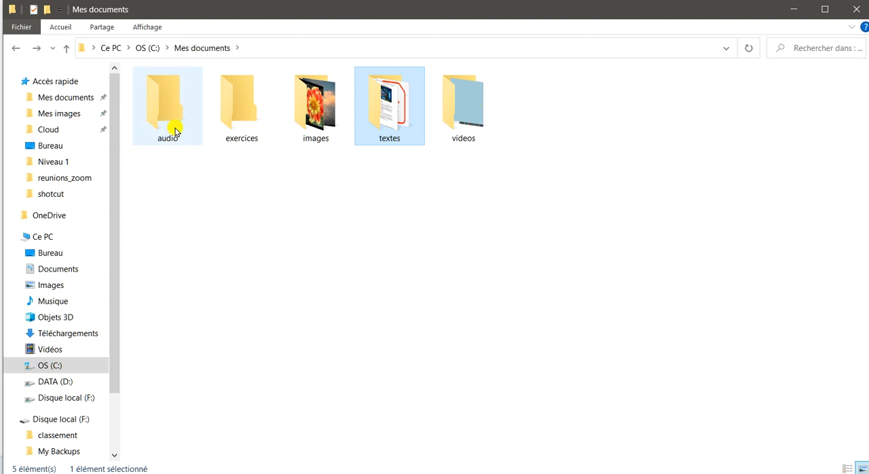
# Step: Display the contents of the images folder in the Liste layout, then return to Mes documents
pyautogui.moveTo(326, 114)
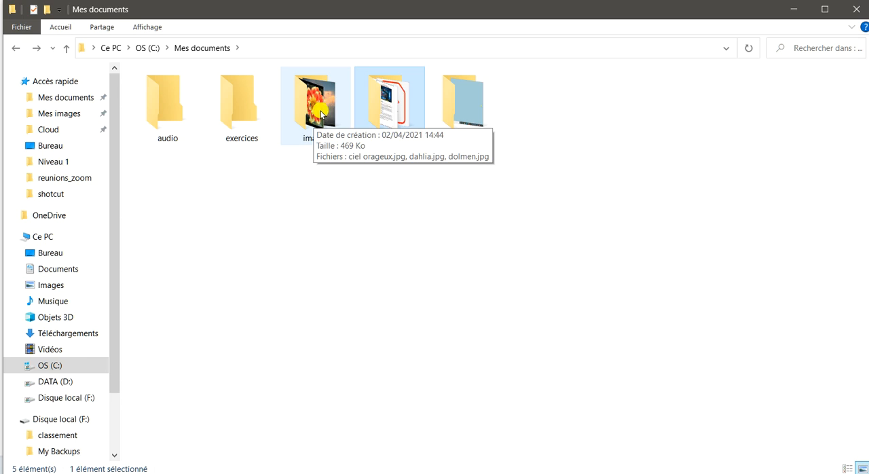
pyautogui.doubleClick(319, 114)
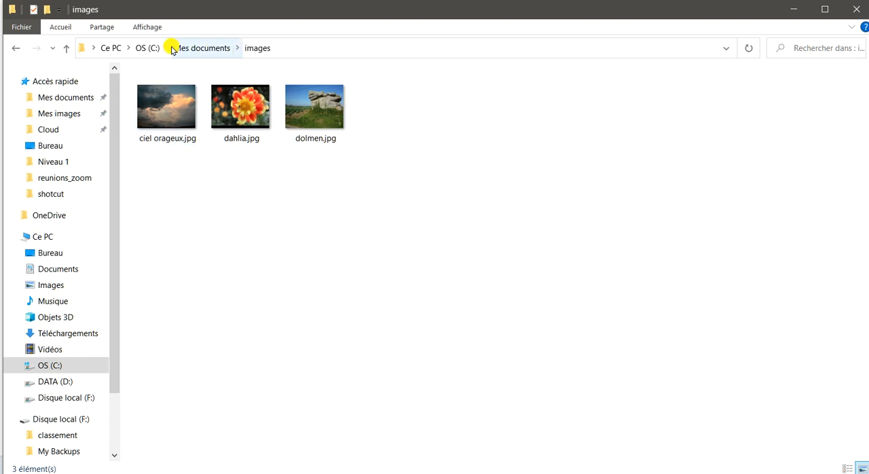
pyautogui.click(148, 27)
pyautogui.click(248, 62)
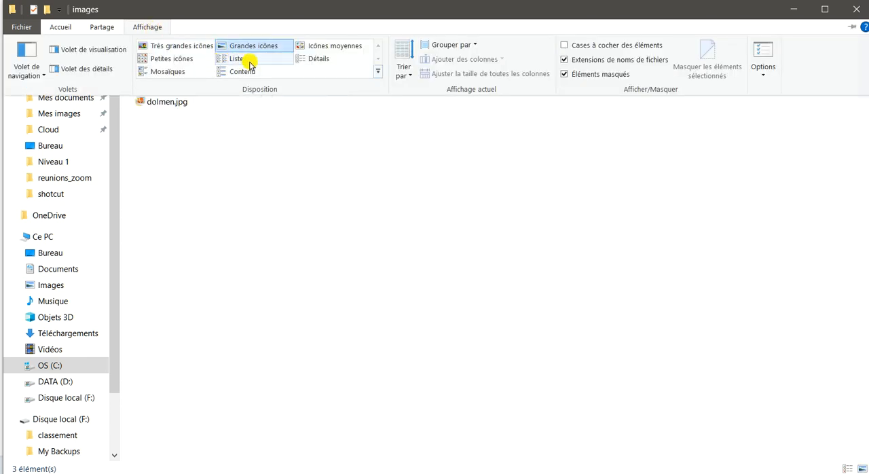
pyautogui.click(314, 61)
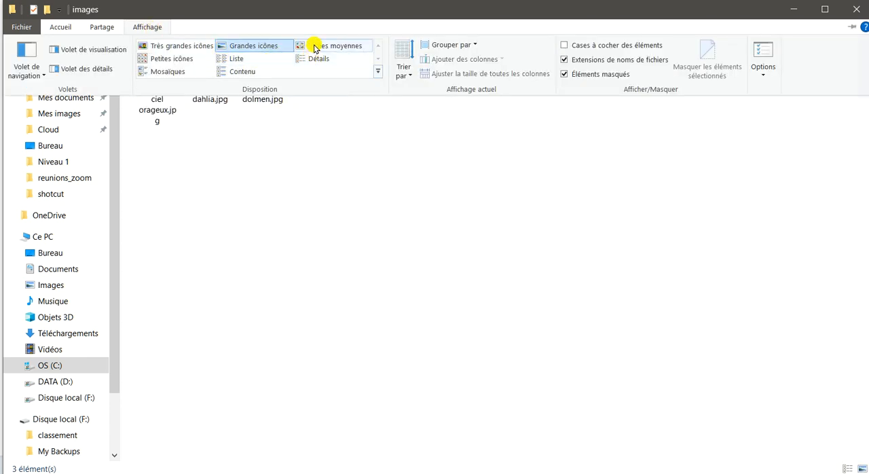
pyautogui.click(236, 59)
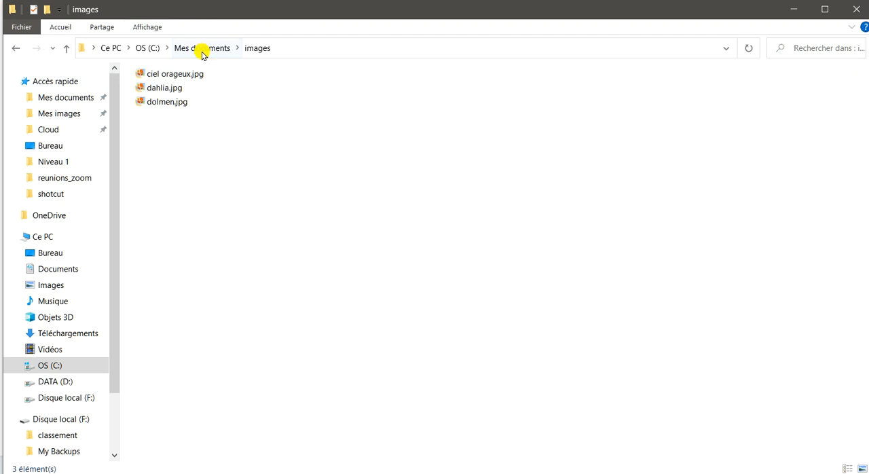
pyautogui.click(260, 50)
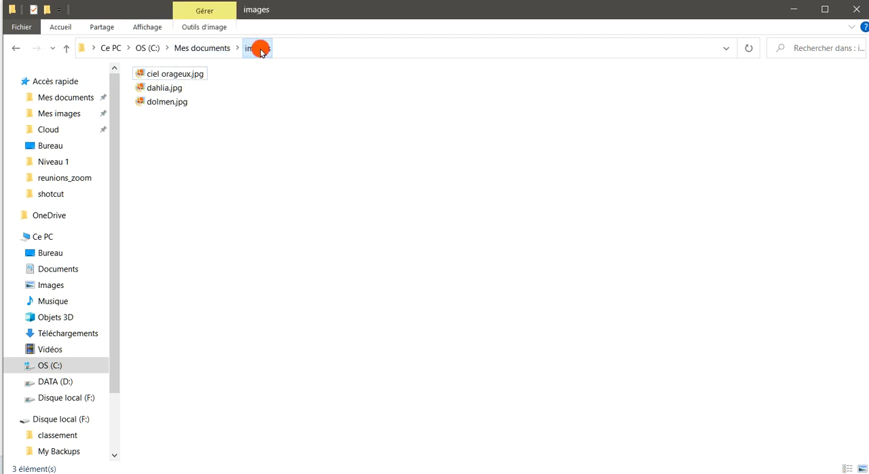
pyautogui.click(203, 51)
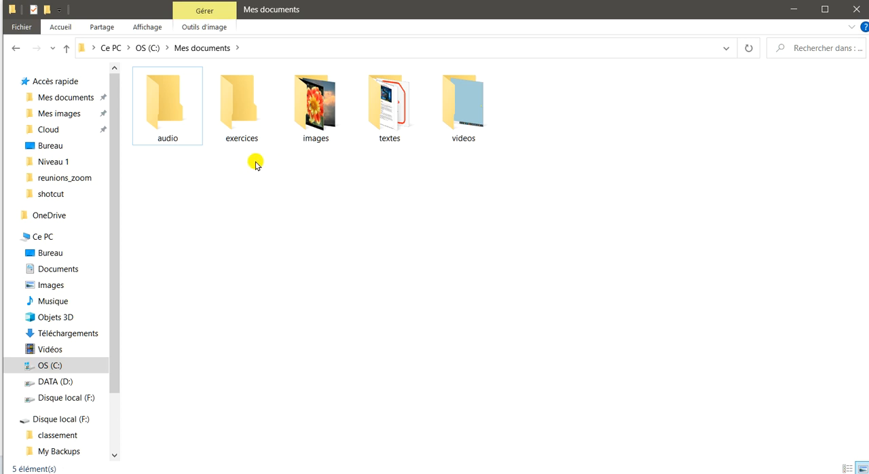
# Step: Inspect the textes and videos folders, then view the root of OS (C:) and go back to Mes documents
pyautogui.doubleClick(397, 120)
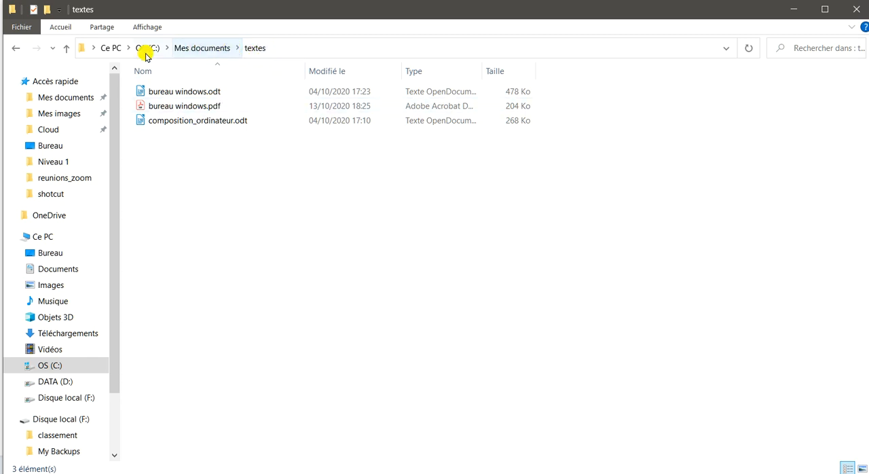
pyautogui.click(209, 49)
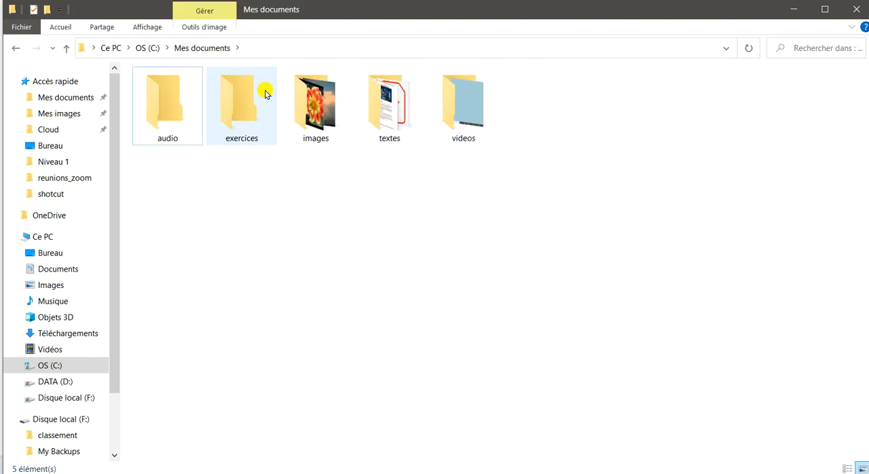
pyautogui.doubleClick(472, 118)
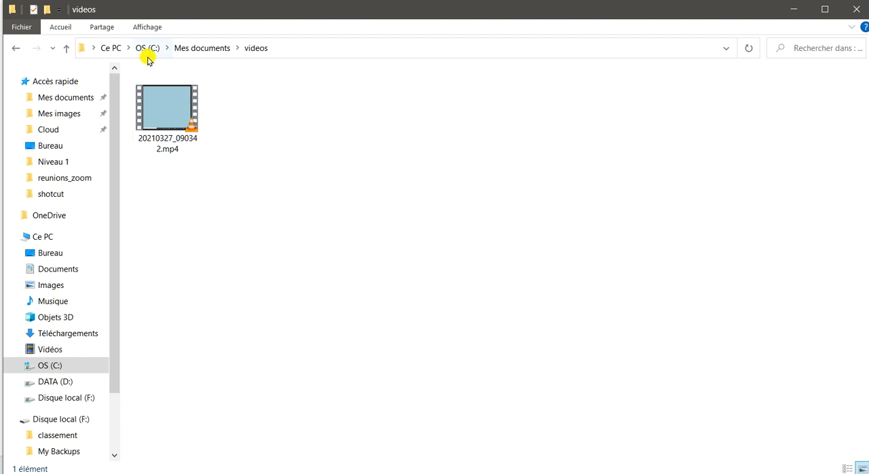
pyautogui.click(204, 49)
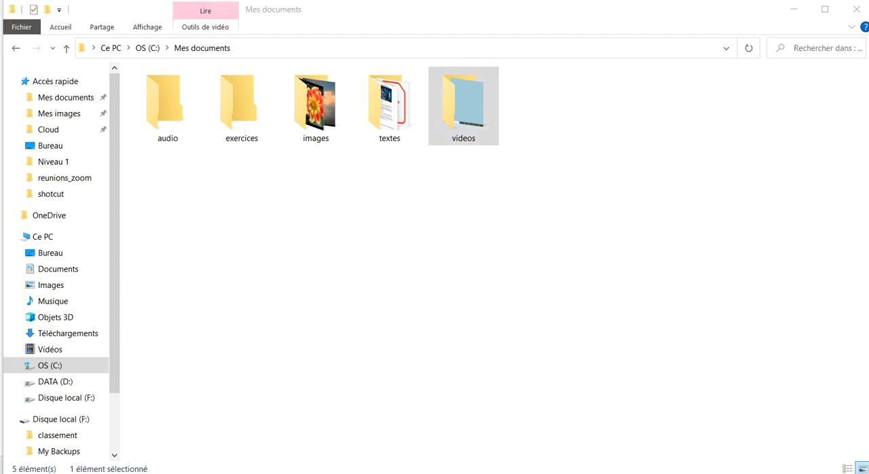
pyautogui.click(149, 47)
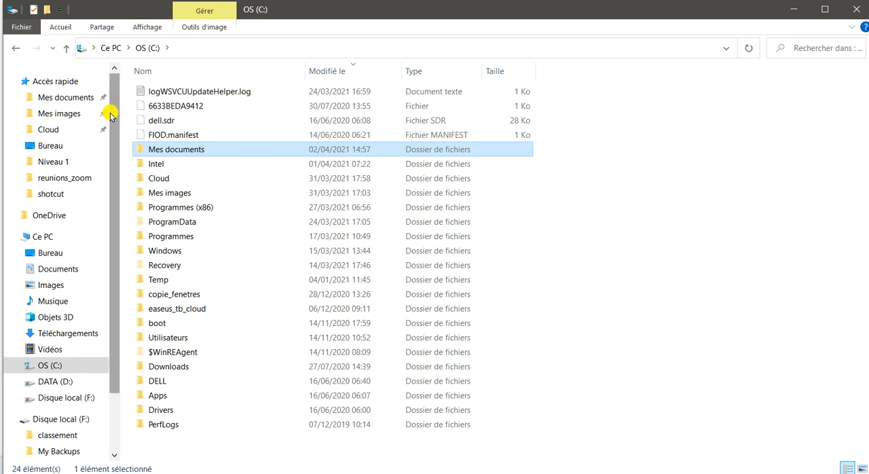
pyautogui.click(66, 98)
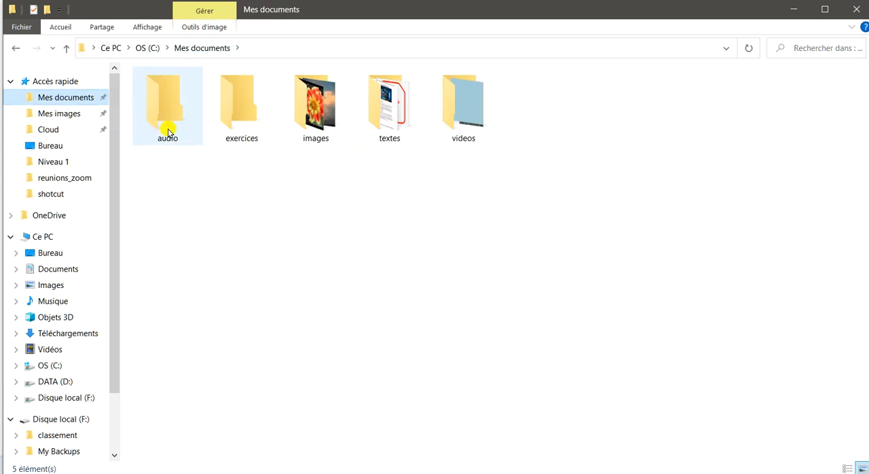